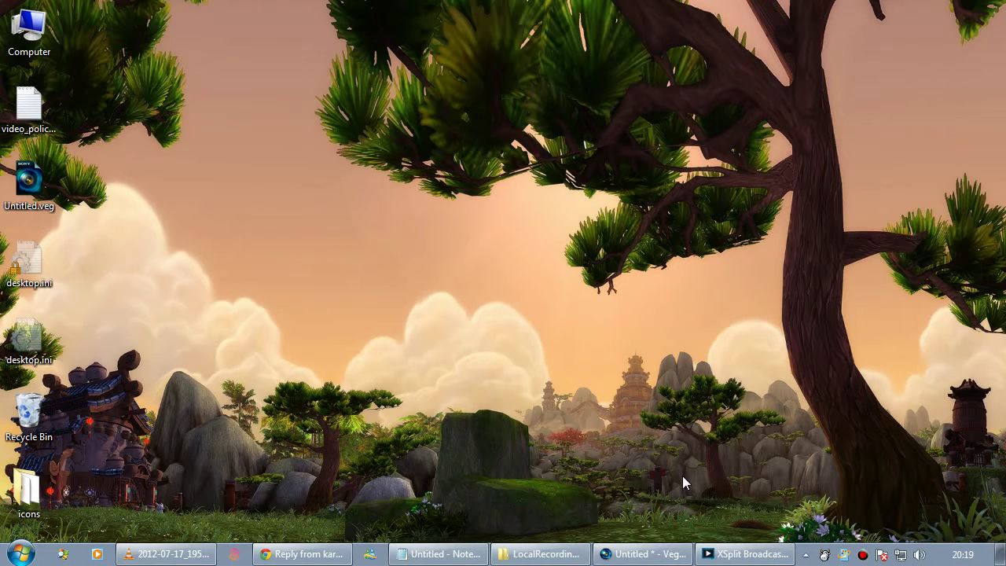
Confirm XSplit Broadcaster's frame rate stays at 30 fps.
click(745, 555)
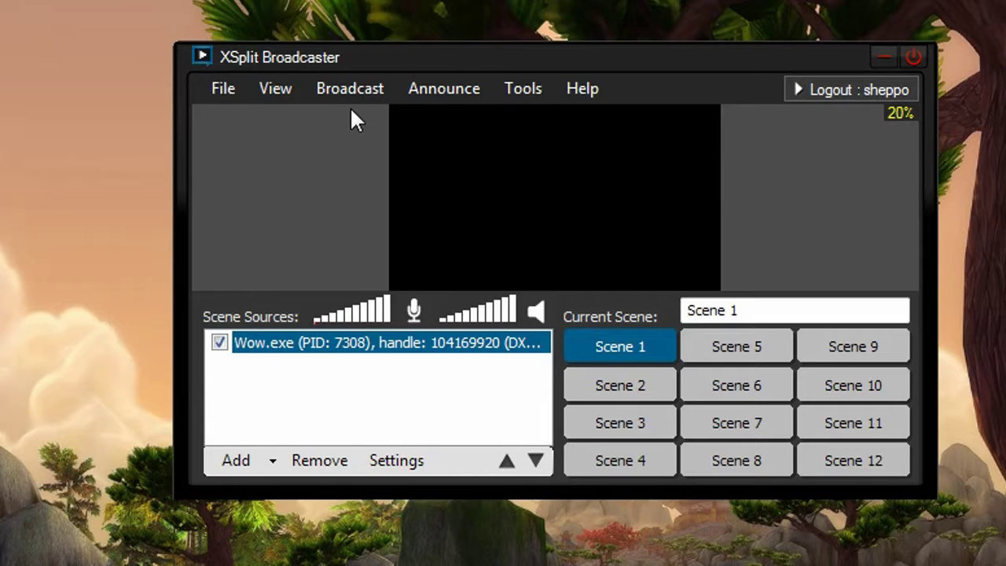
click(275, 88)
mouse_move(304, 149)
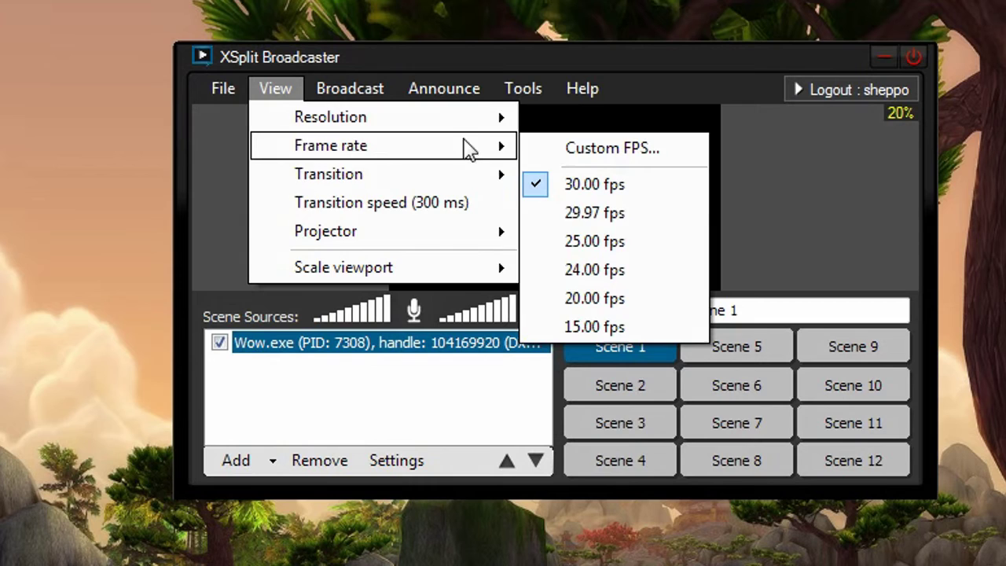
click(321, 99)
Keep mp4 as the Local recording channel's file type and save the channel settings.
click(317, 92)
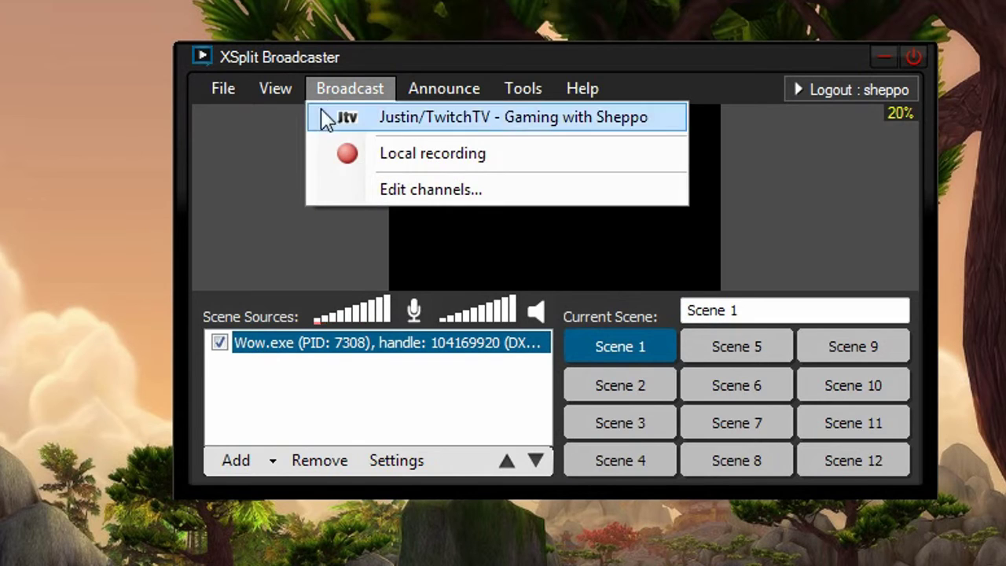
click(365, 190)
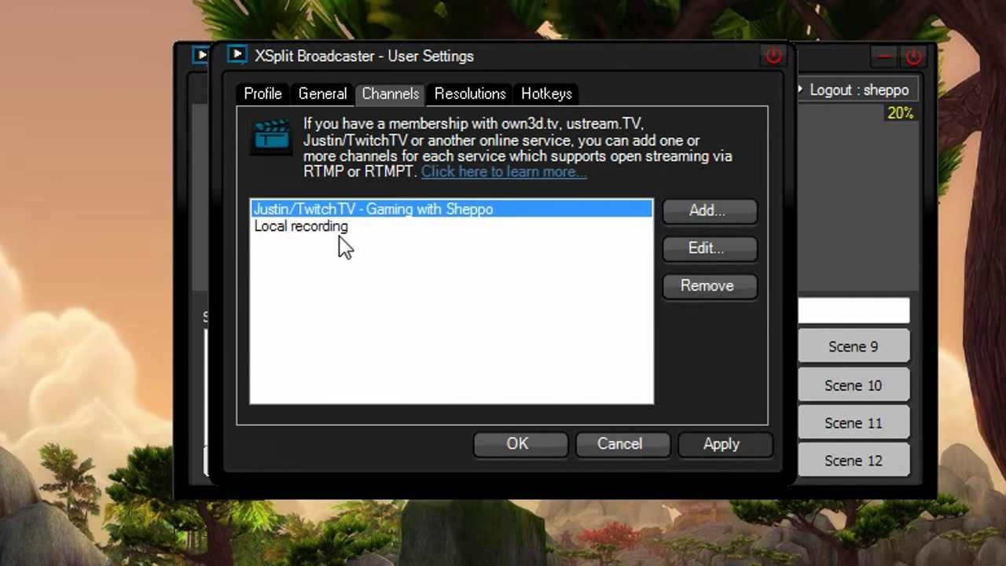
double_click(337, 240)
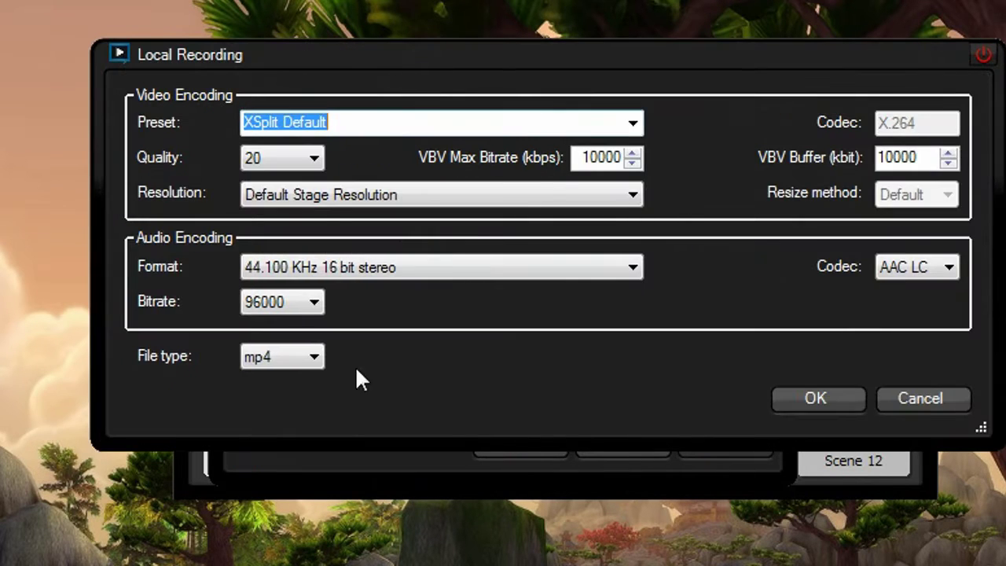
click(285, 360)
click(312, 397)
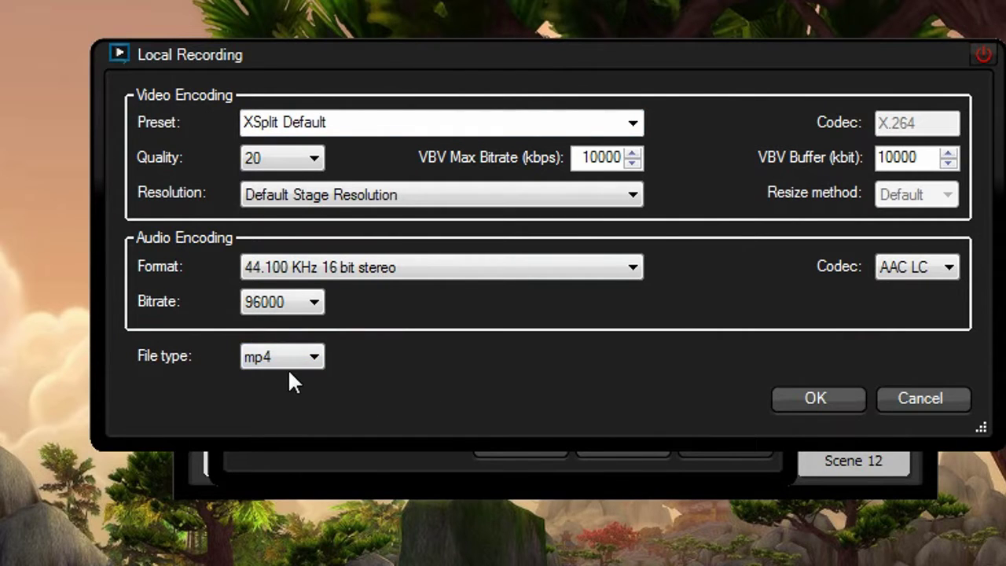
click(817, 400)
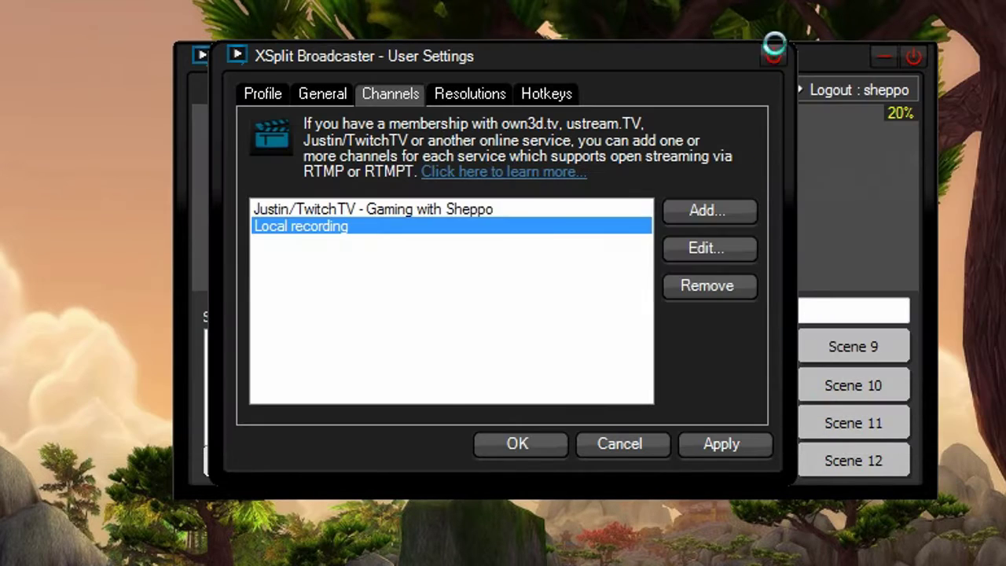
click(774, 55)
click(580, 375)
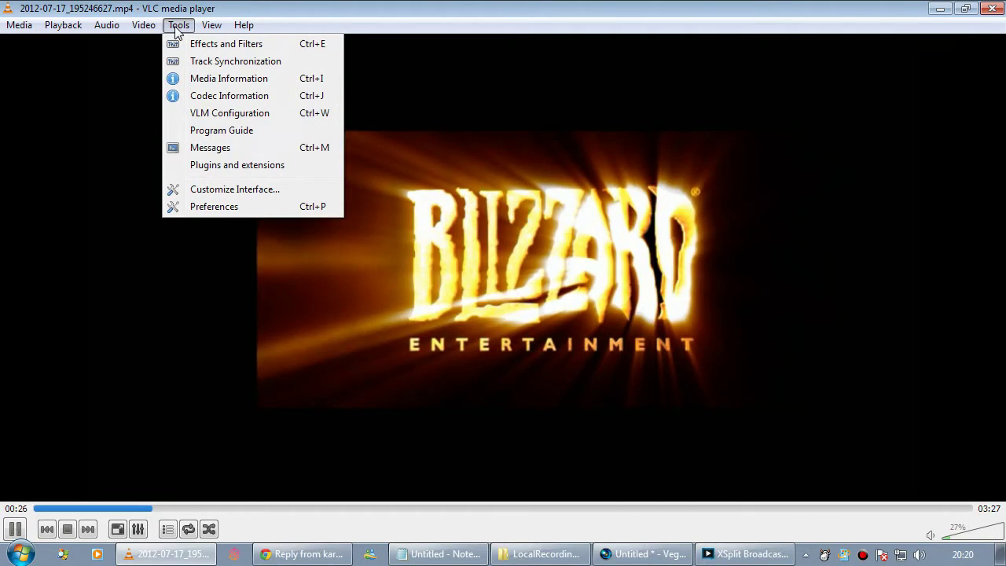
Read the recording's codec details in VLC: H264 1280x720 at 30 fps plus AAC audio.
click(207, 83)
click(616, 238)
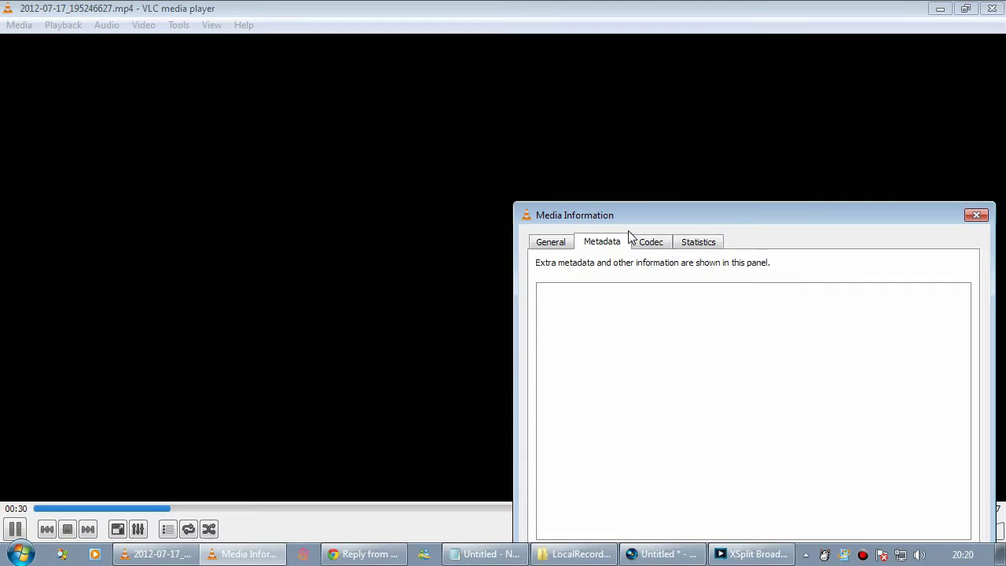
click(650, 242)
drag(659, 220, 642, 201)
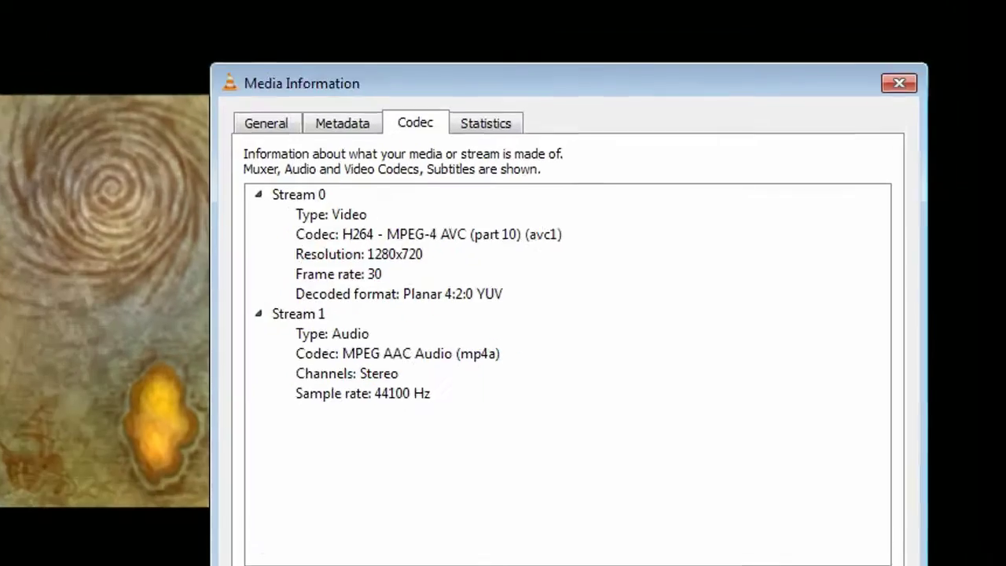
key(Escape)
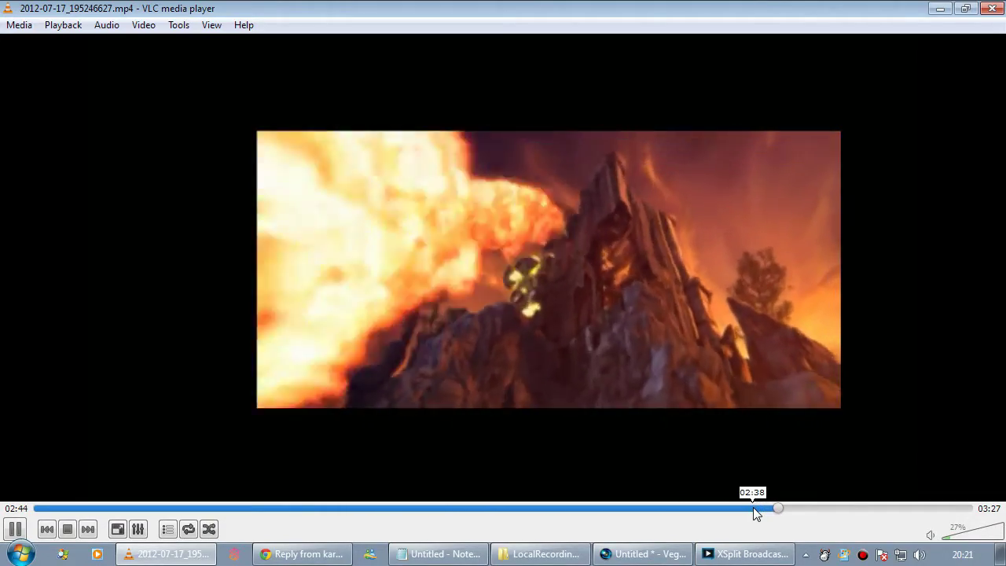
Close VLC media player and minimize XSplit Broadcaster.
click(7, 7)
click(39, 120)
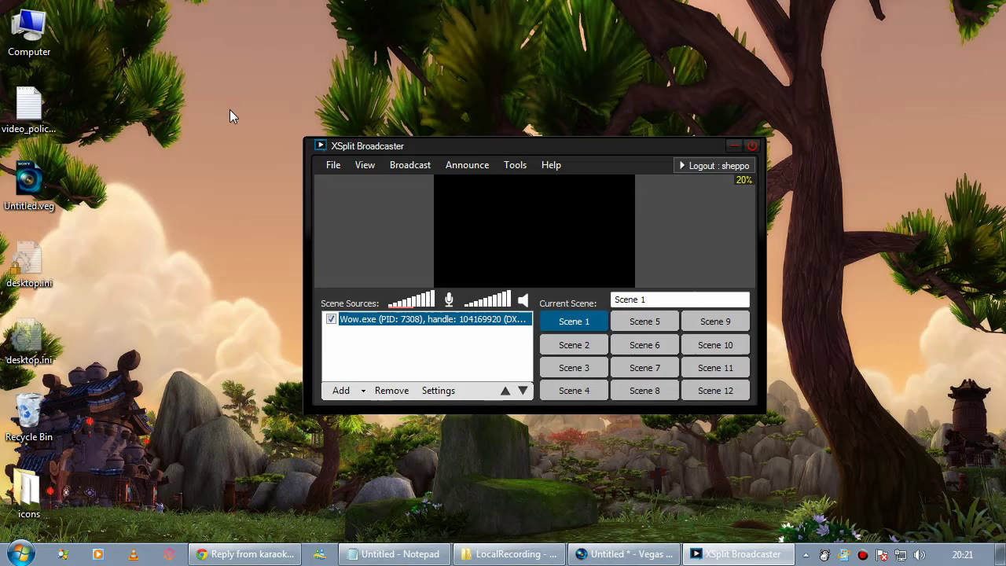
click(732, 145)
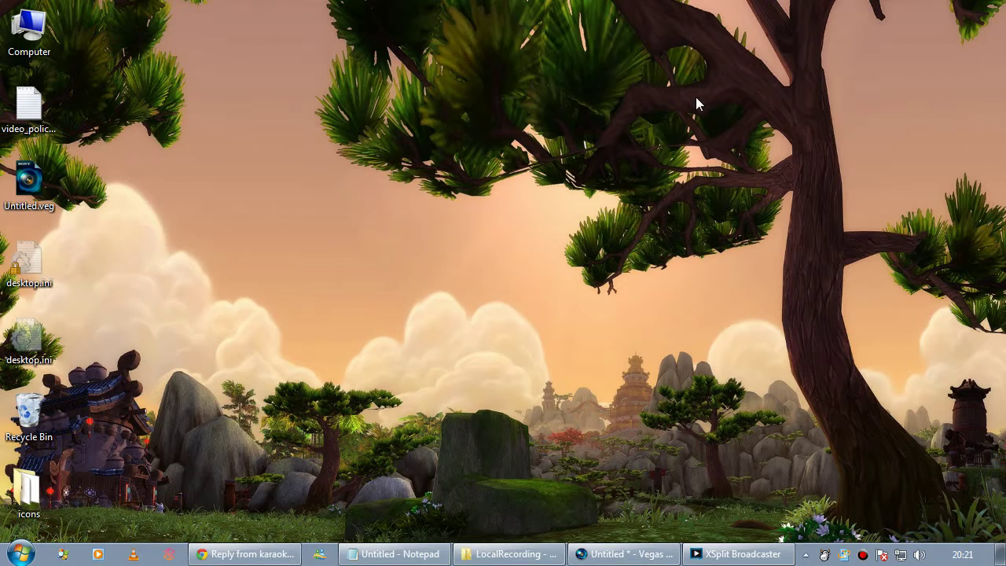
Launch tsMuxeRGUI.exe from the tsMuxer folder and move its window to the right.
click(509, 554)
double_click(360, 214)
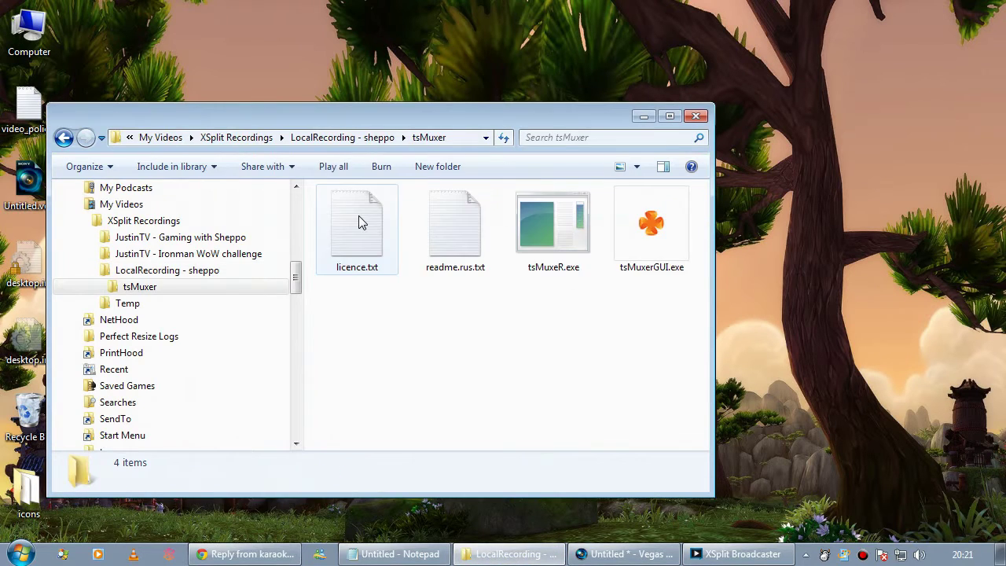
double_click(655, 239)
drag(419, 115, 795, 17)
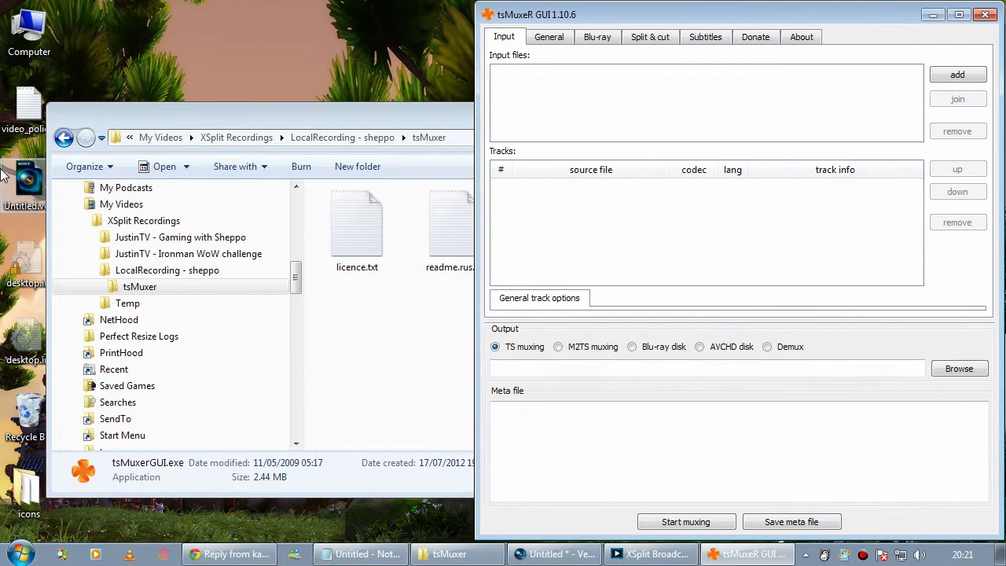
Load 2012-07-17_195246627.mp4 into tsMuxeR and uncheck its AAC track, keeping the H.264 video.
click(64, 138)
drag(383, 230, 827, 232)
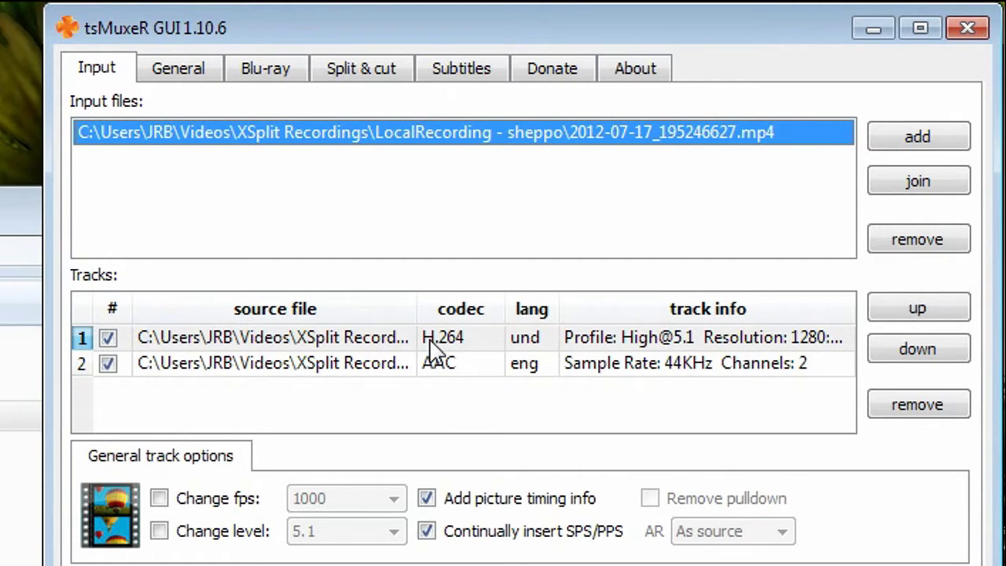
click(347, 338)
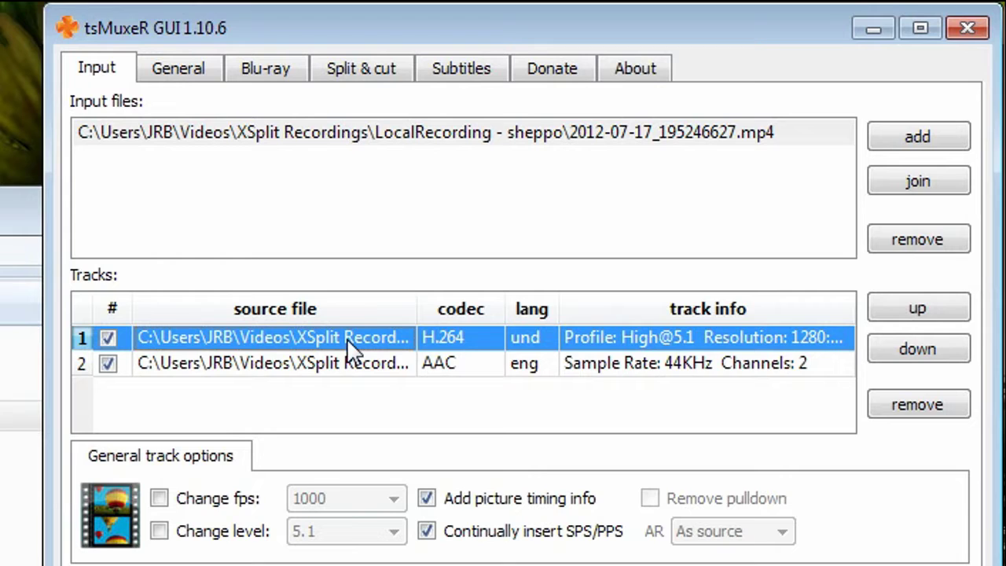
click(464, 377)
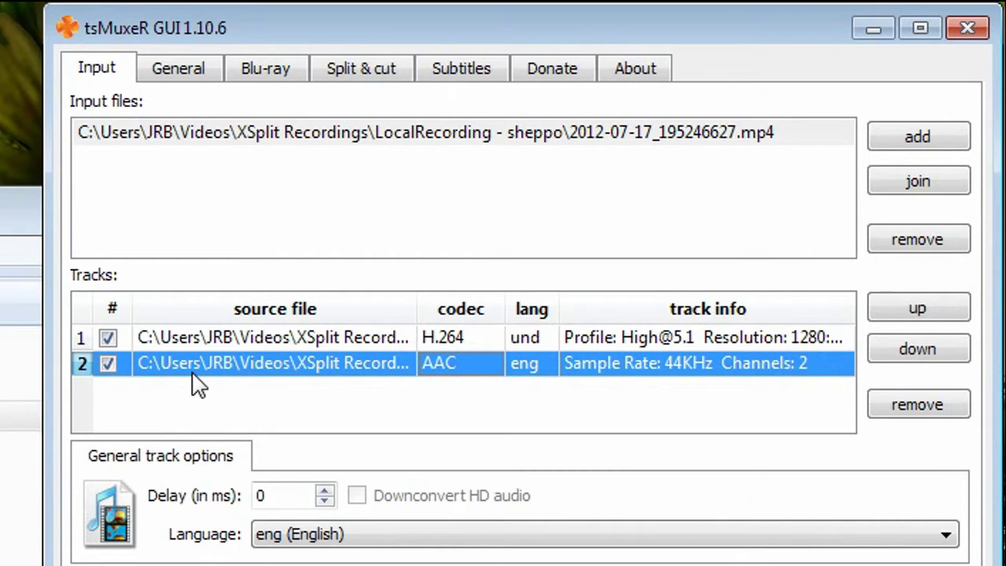
click(108, 364)
click(345, 346)
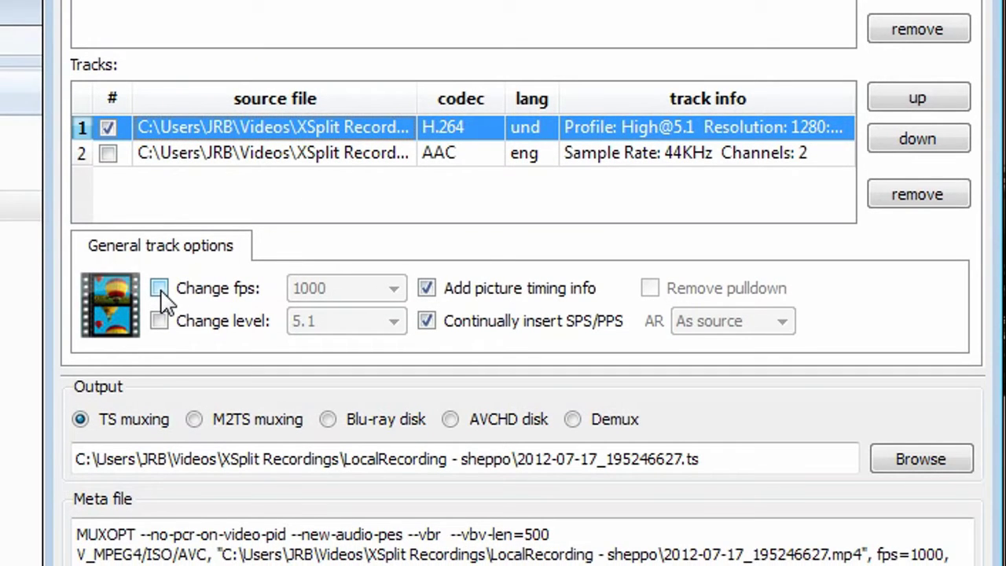
Change the H.264 track's fps to 30000/1001 and set the output to Demux.
click(160, 291)
click(393, 289)
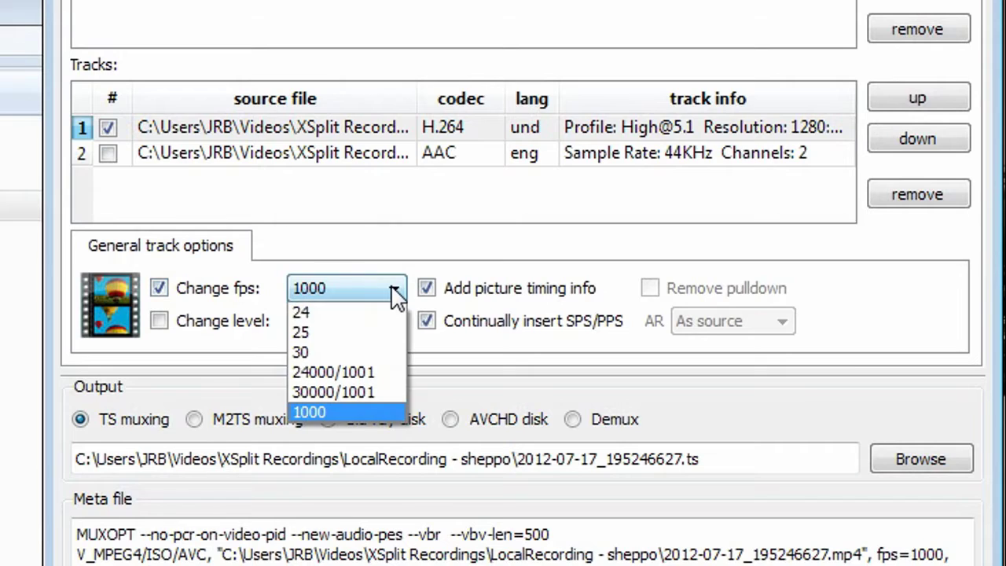
click(391, 408)
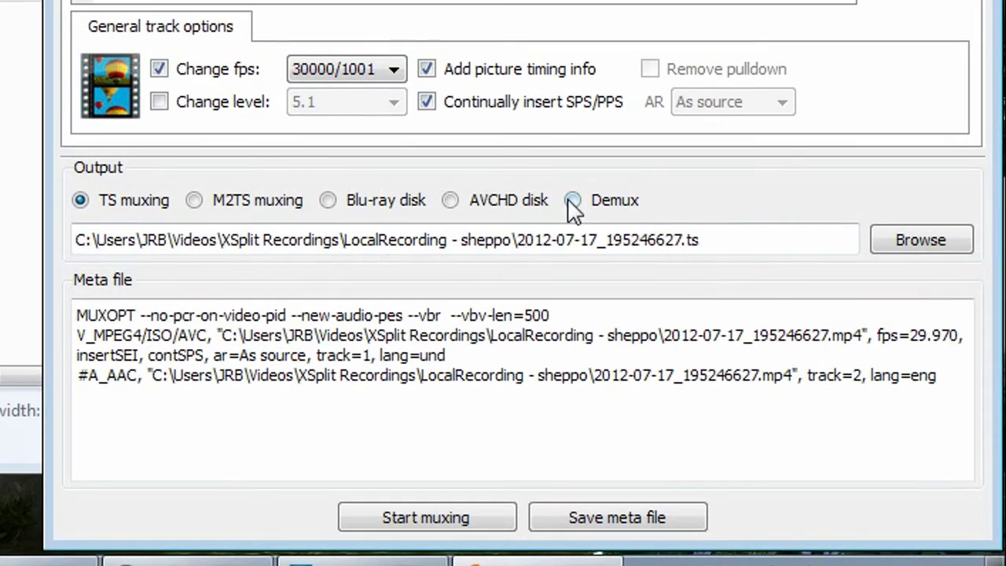
click(572, 419)
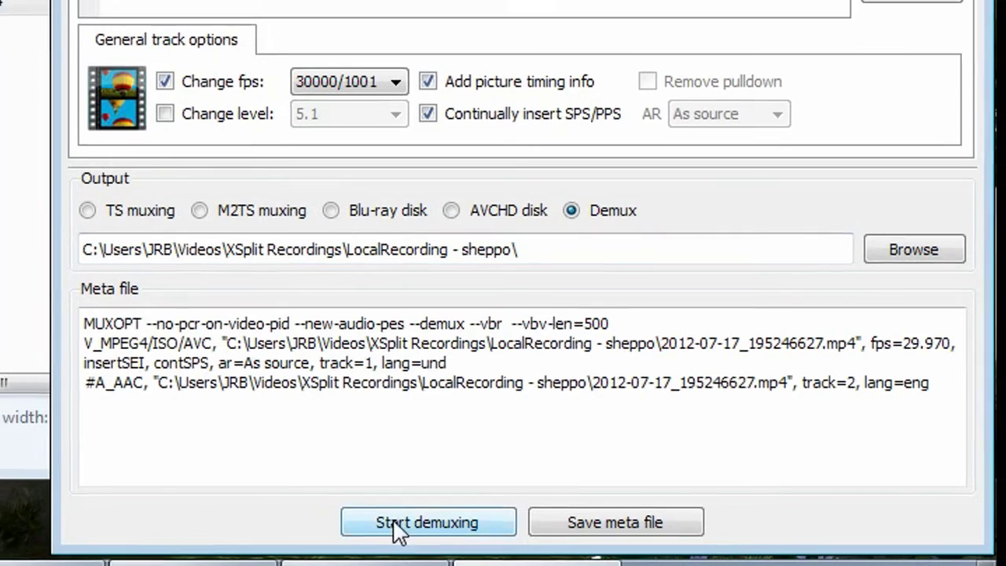
Demux the video to 2012-07-17_195246627.track_1.264 and dismiss the success dialog.
click(387, 519)
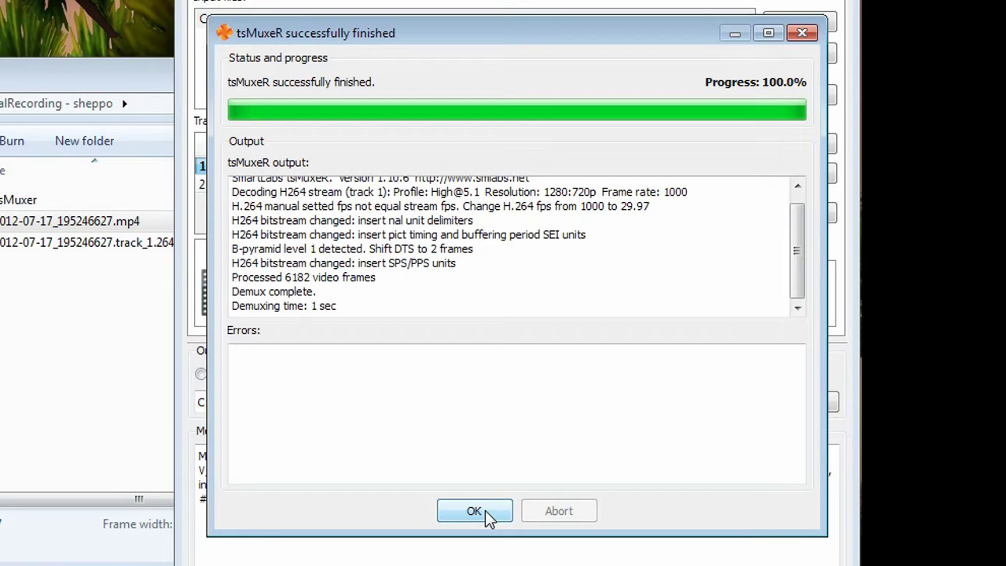
click(485, 510)
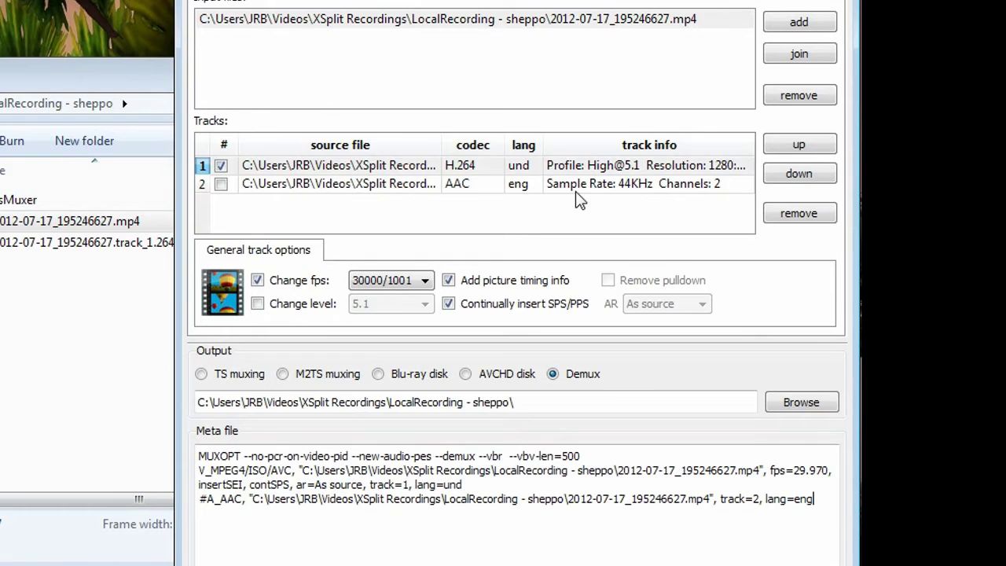
Drag the demuxed track_1.264 file onto Vegas Pro's first video track.
key(alt+F4)
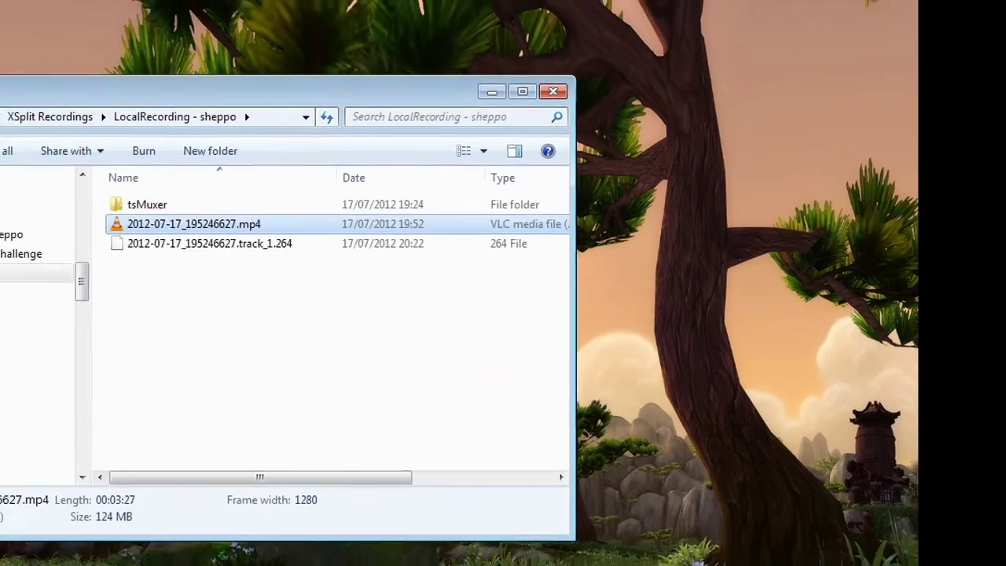
click(558, 554)
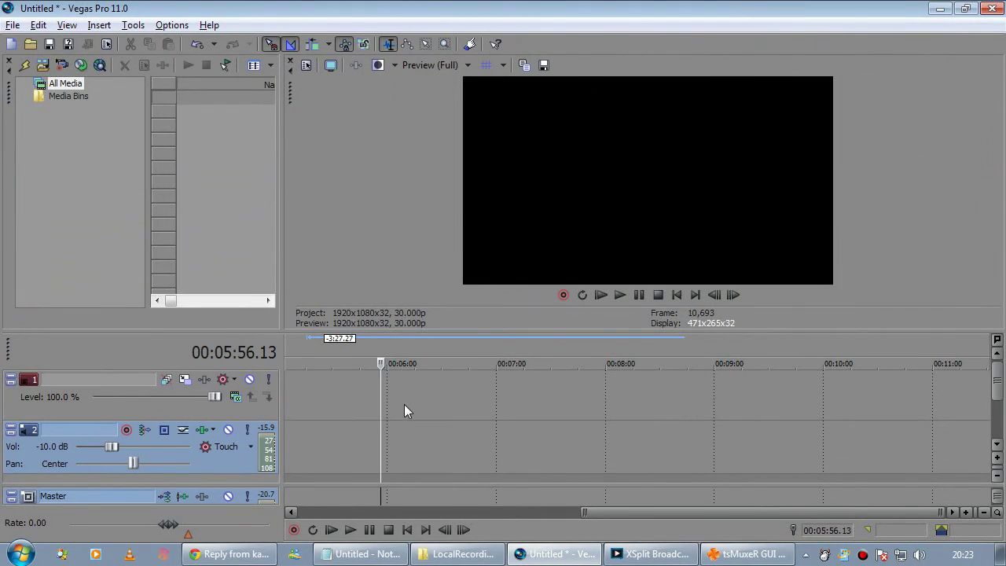
key(alt+Tab)
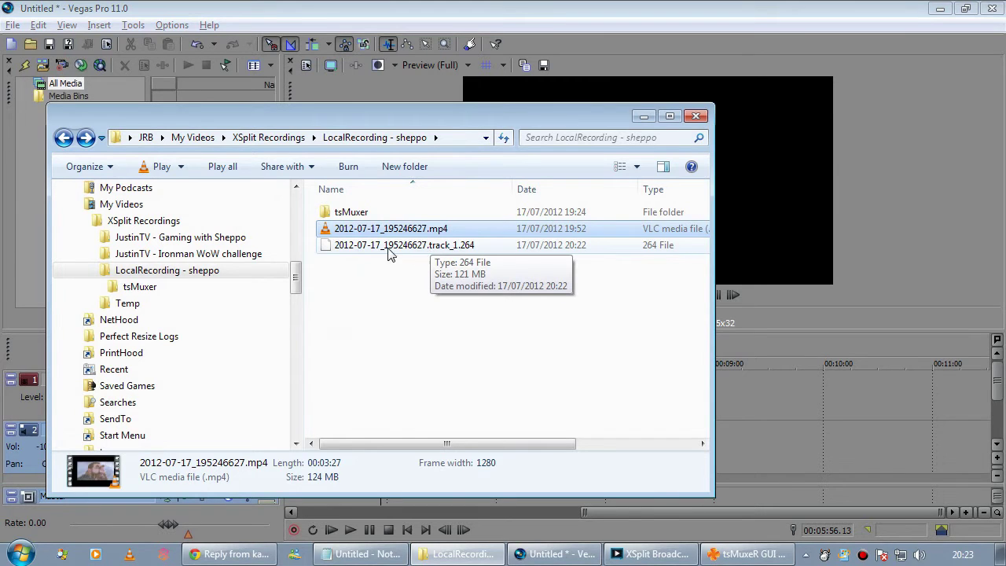
drag(389, 247, 748, 406)
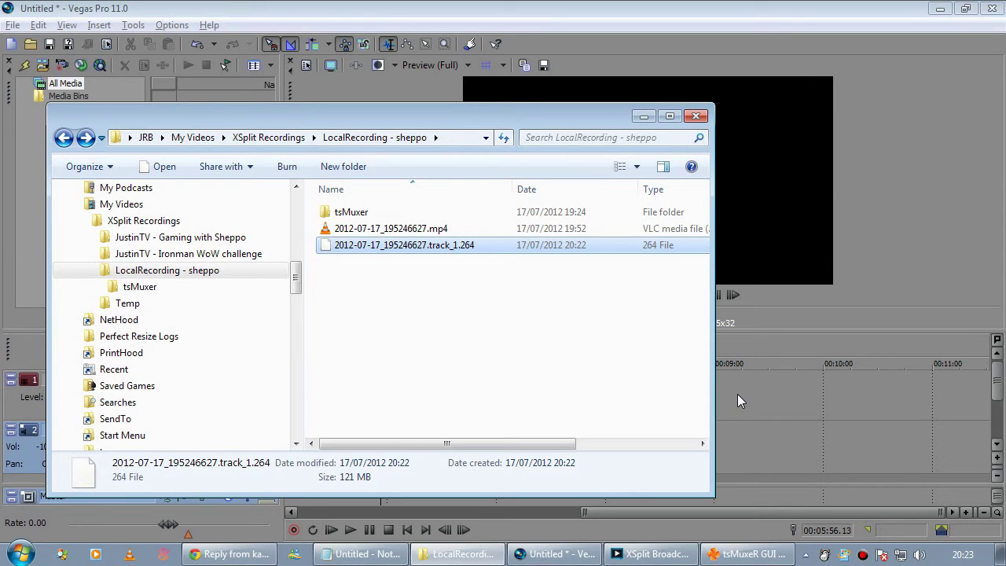
drag(737, 394, 556, 395)
Preview the clip at about 7:38, 8:09, 8:42 and 9:15, then return to LocalRecording.
click(513, 394)
click(566, 394)
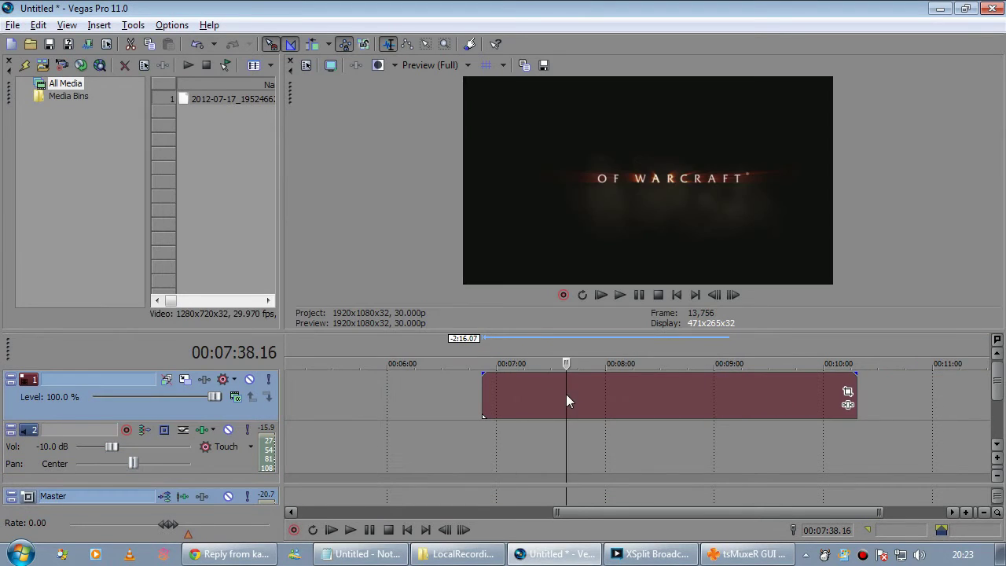
click(622, 394)
click(683, 393)
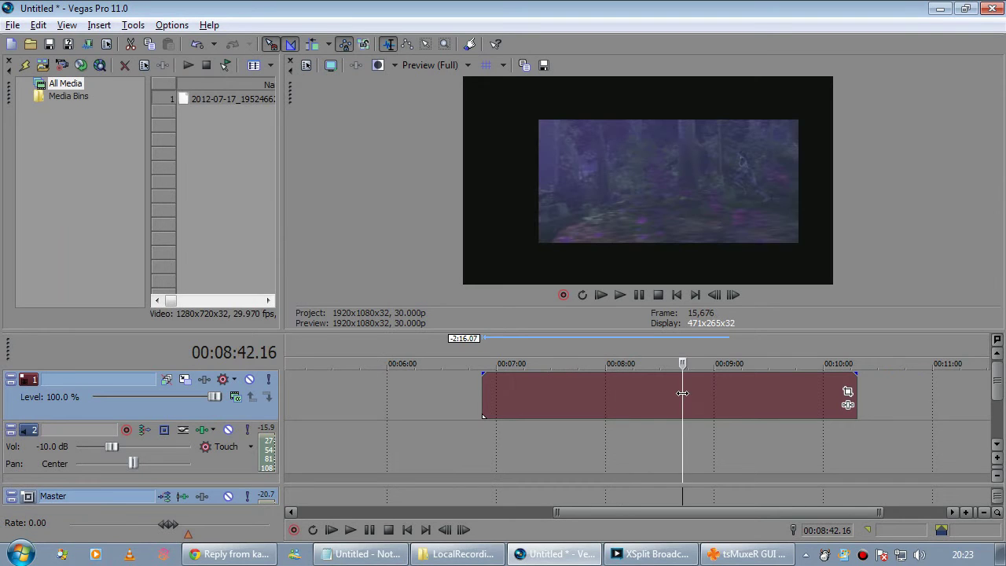
click(741, 394)
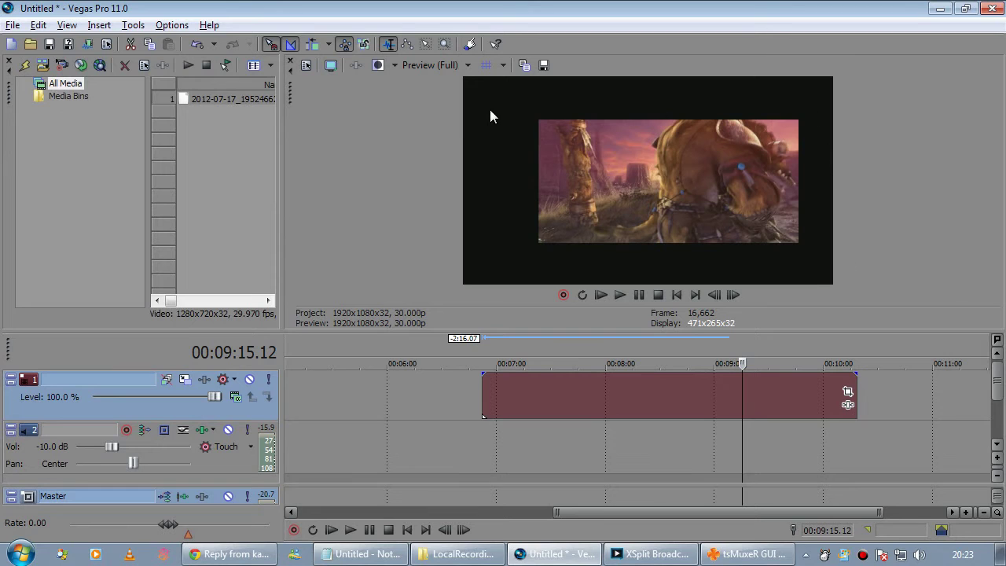
key(alt+Tab)
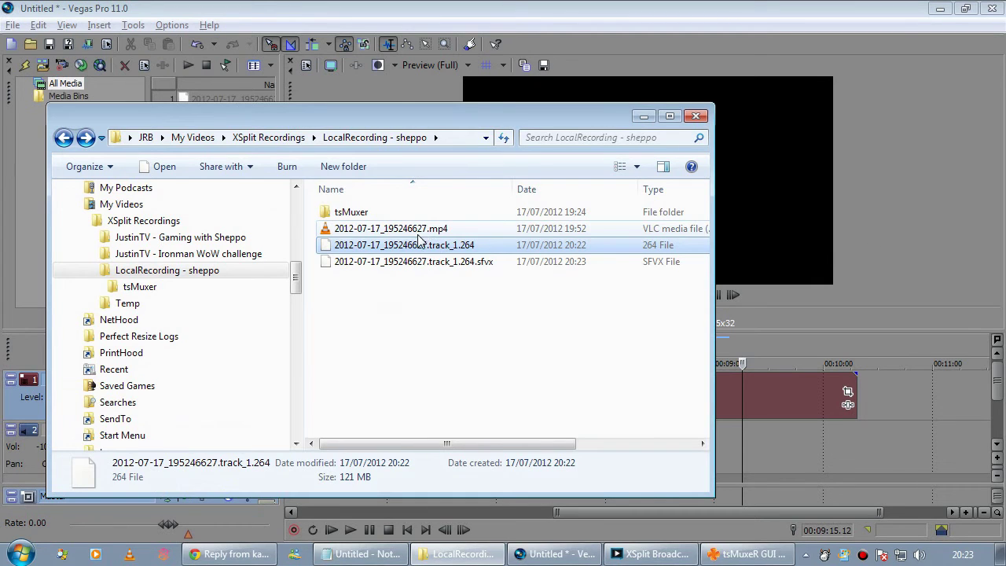
Add the MP4's audio to the second track beneath the video clip.
click(779, 406)
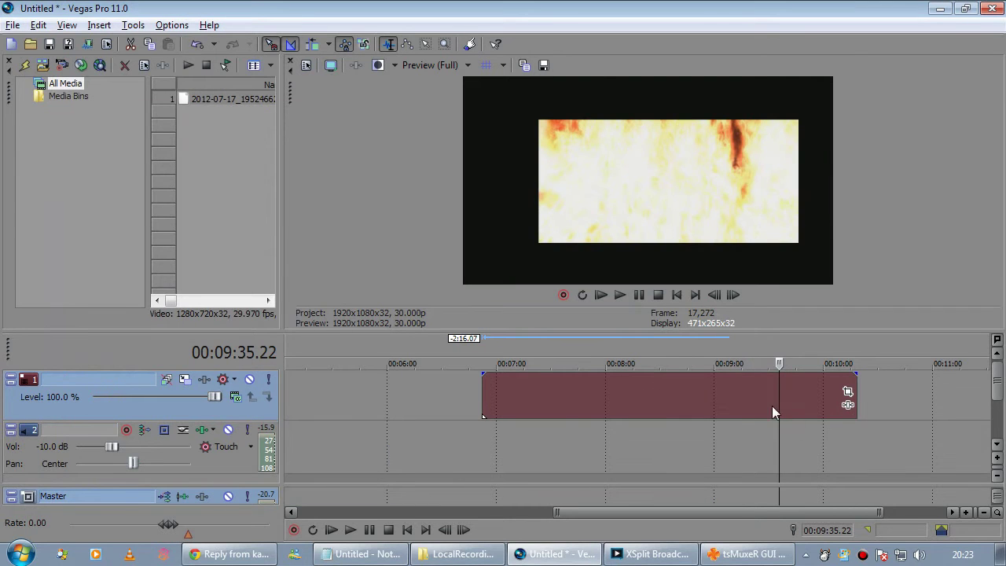
click(569, 402)
key(alt+Tab)
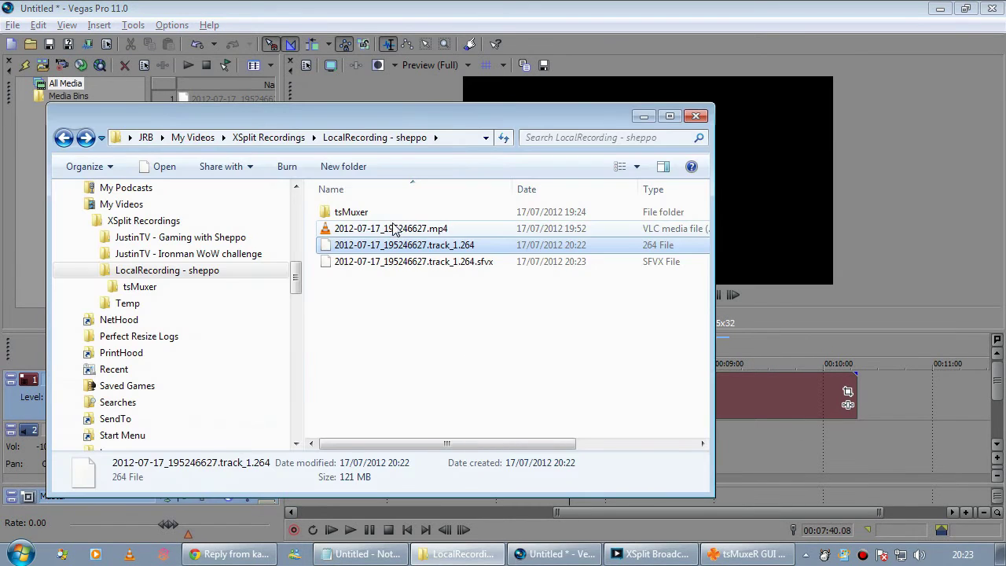
mouse_move(395, 228)
mouse_down()
mouse_move(750, 442)
mouse_move(841, 447)
mouse_move(581, 448)
mouse_up()
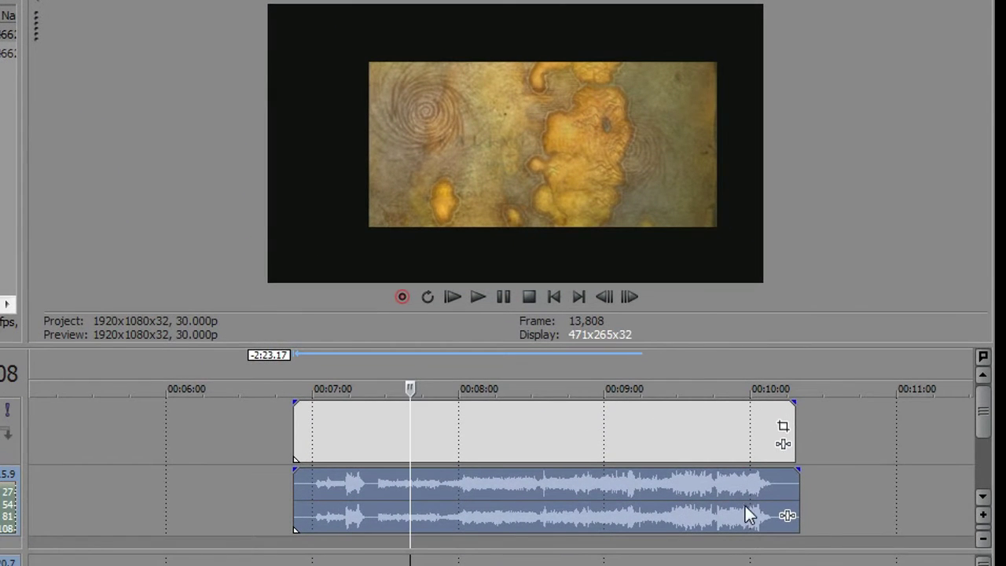
Zoom in at the video clip's 10:18 end to compare where audio and video finish.
click(789, 483)
scroll(795, 495, up, 10)
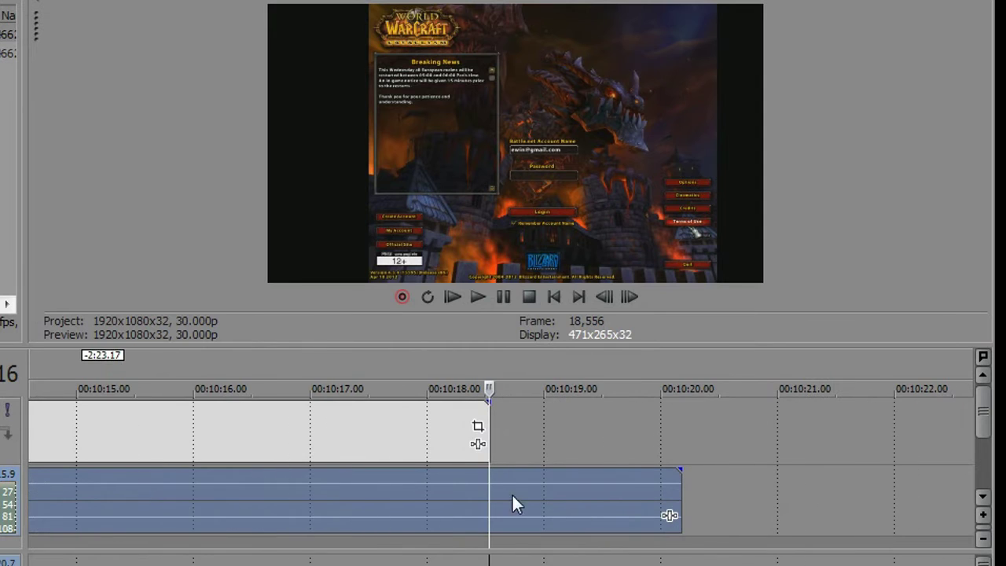
scroll(490, 483, up, 8)
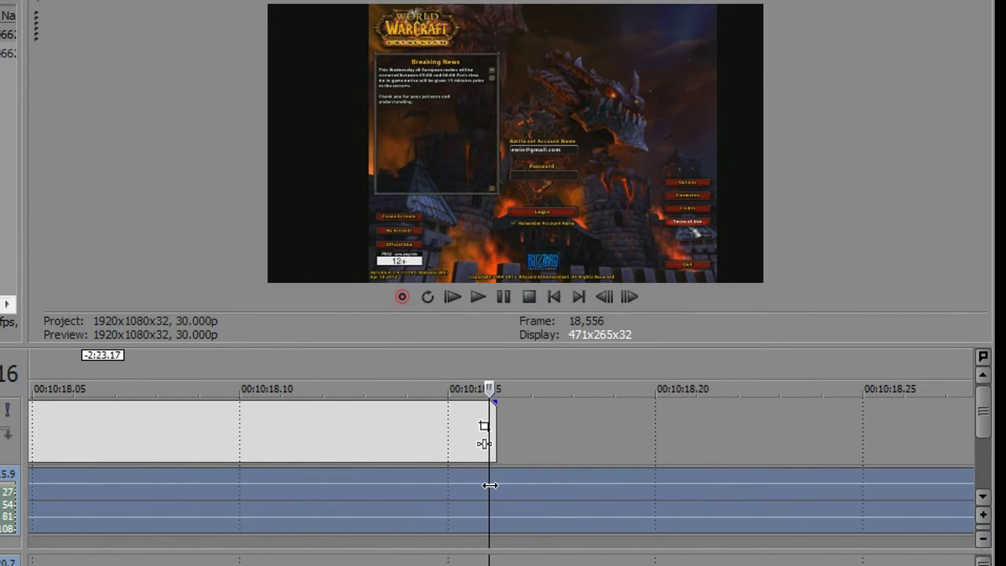
scroll(489, 485, up, 3)
scroll(490, 485, down, 8)
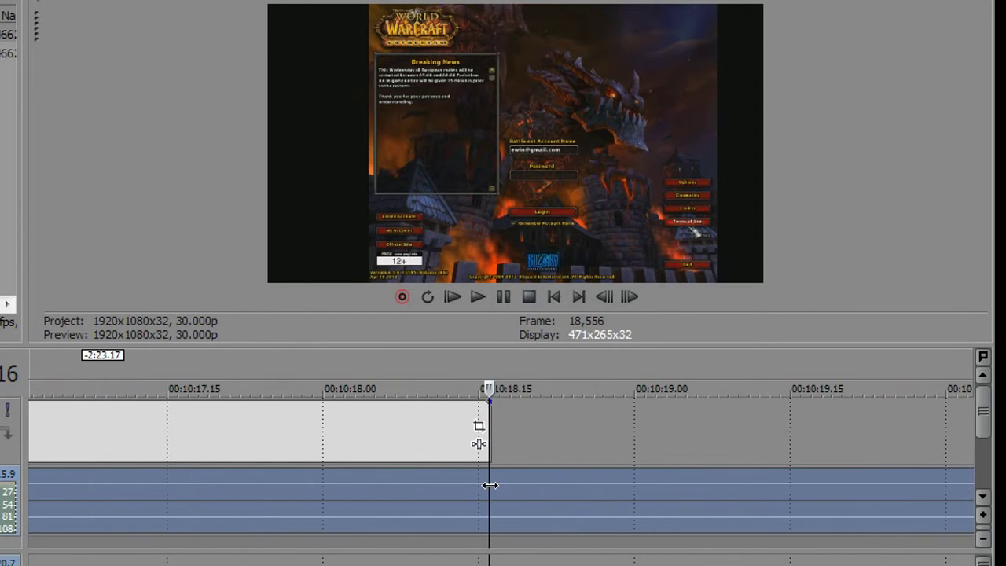
scroll(490, 485, down, 4)
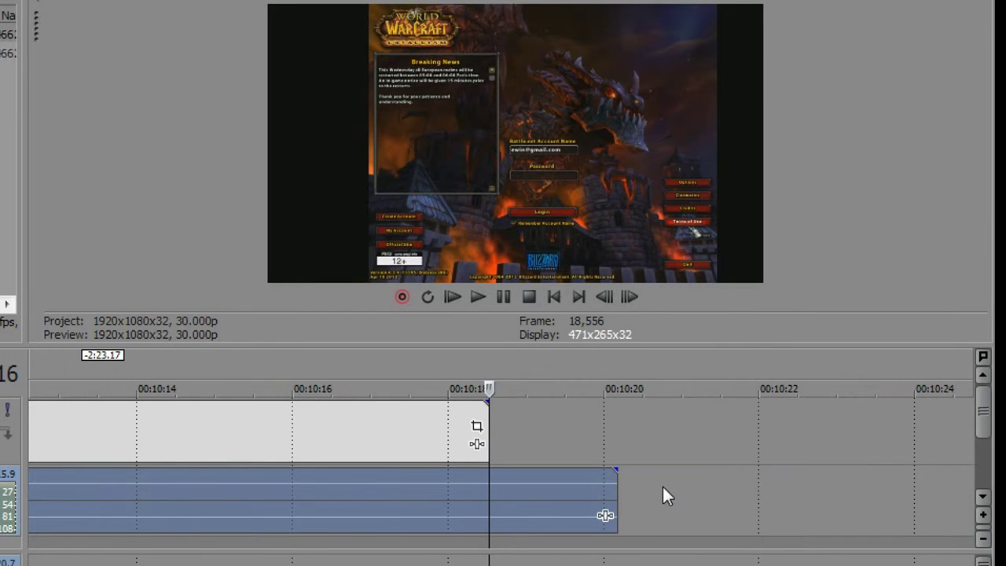
scroll(662, 486, down, 3)
scroll(662, 487, down, 2)
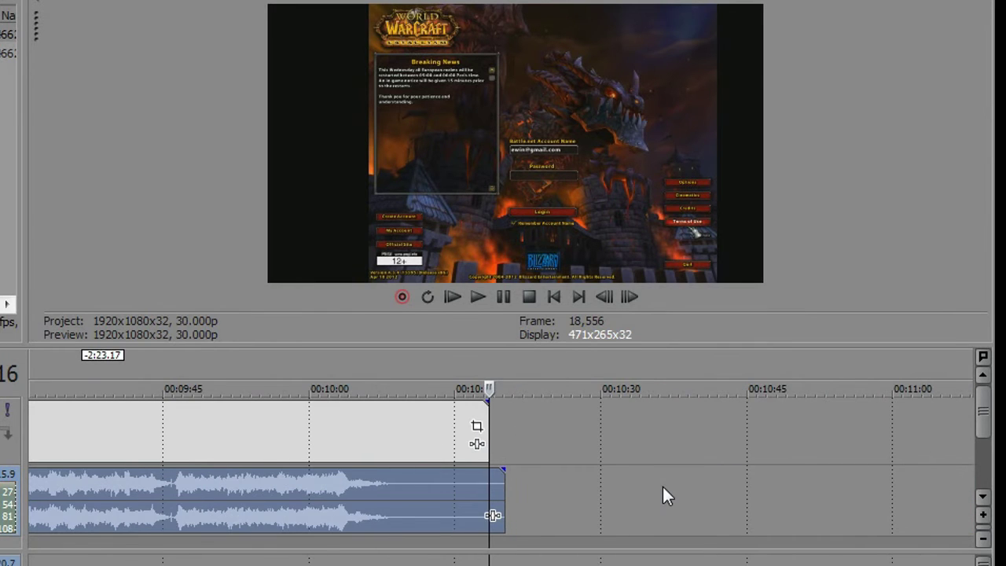
Play the timeline from about 9:36 to check the audio stays in sync with the video.
click(174, 507)
scroll(331, 520, up, 2)
scroll(331, 521, up, 2)
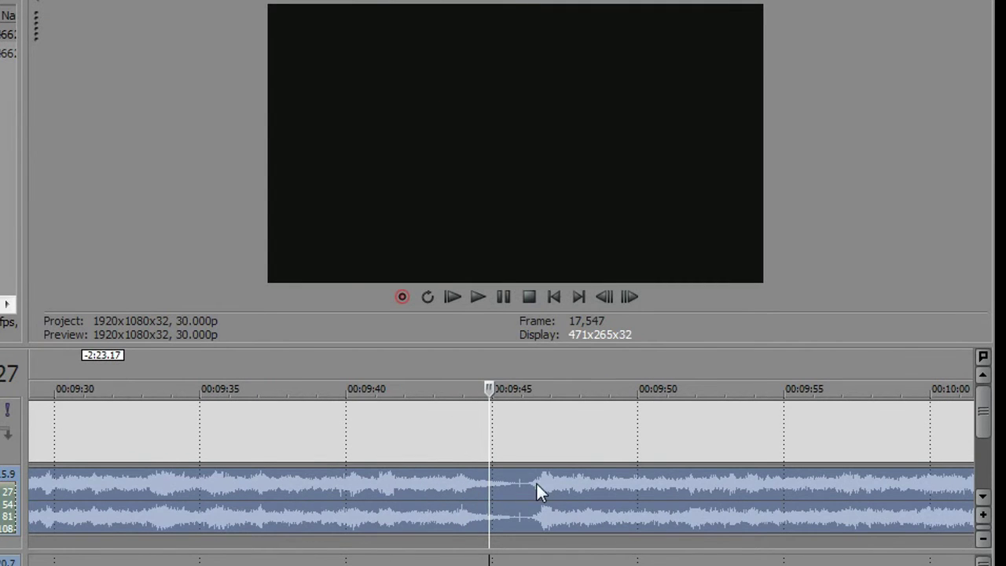
scroll(483, 489, down, 2)
scroll(482, 489, up, 3)
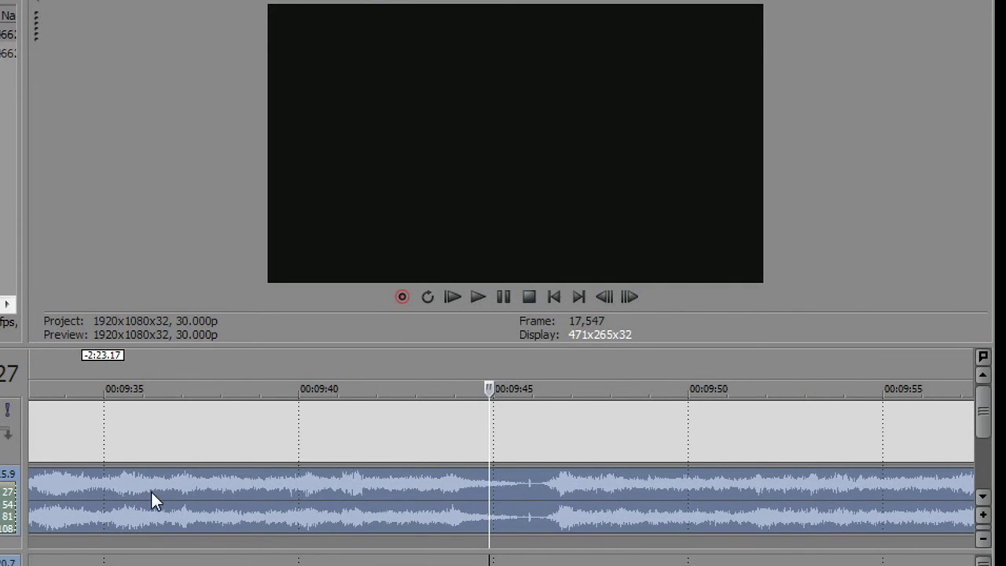
click(189, 503)
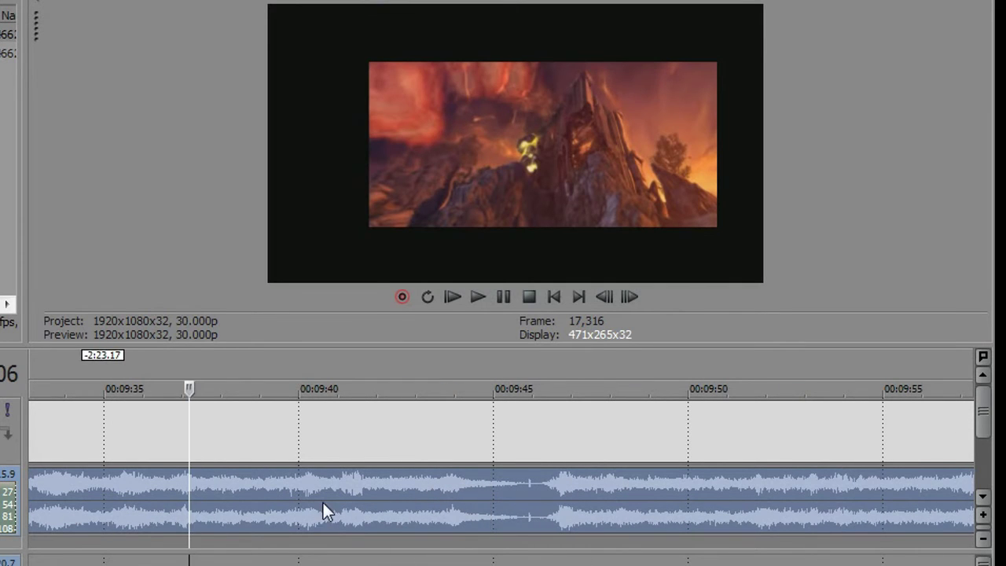
key(space)
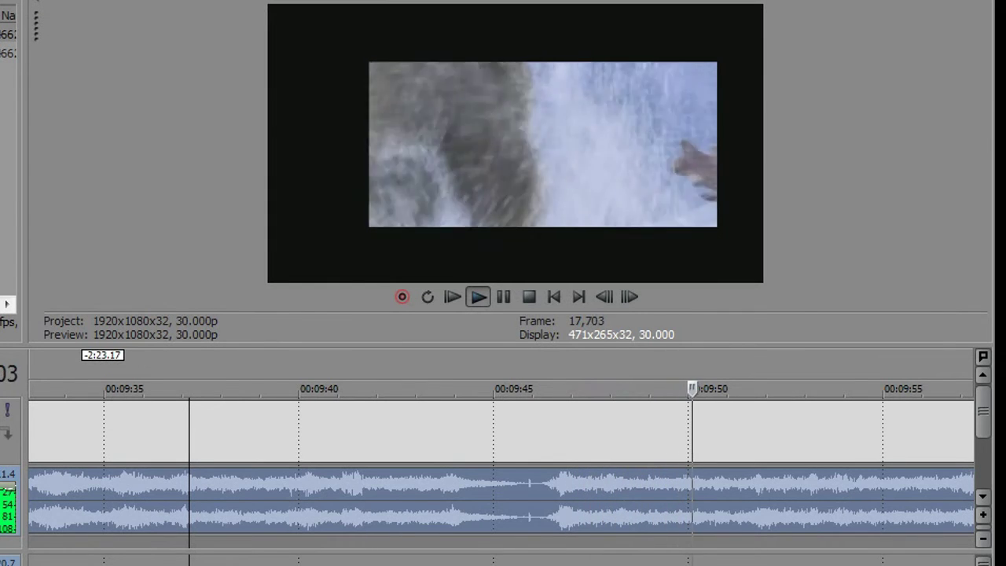
scroll(716, 520, down, 5)
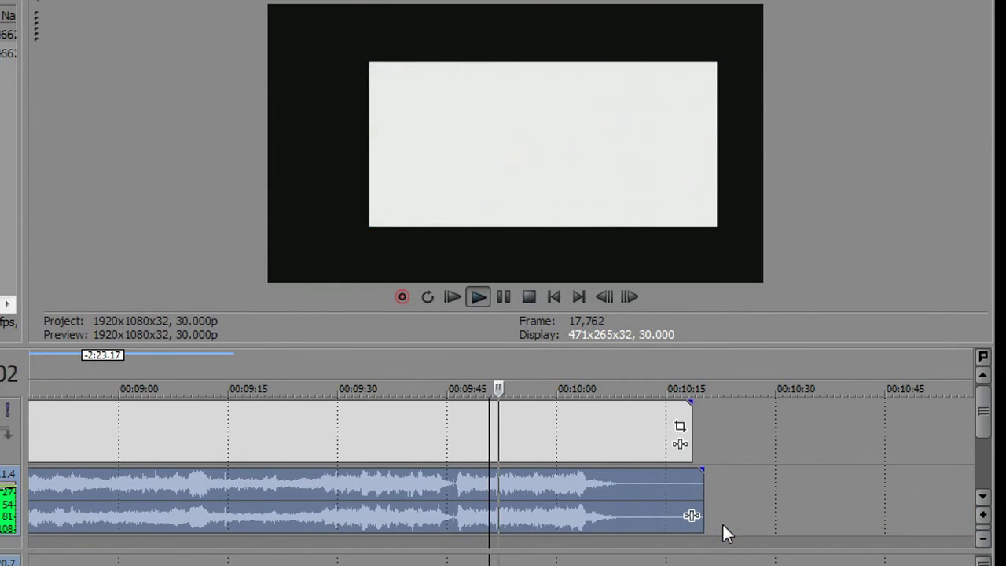
Stop playback near 10:14 and read the MP4's 00:03:27 length in the LocalRecording - sheppo folder.
click(665, 507)
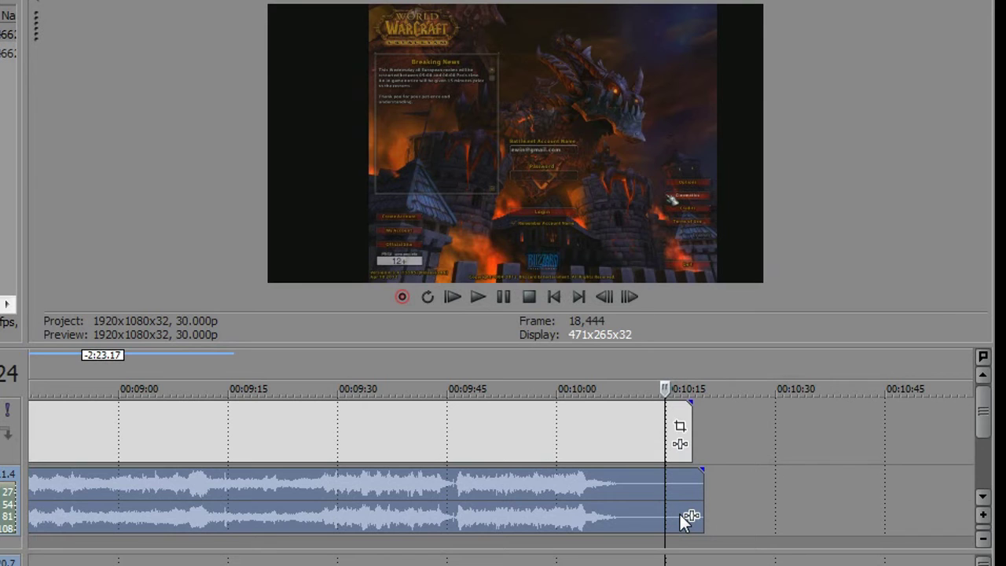
key(alt+Tab)
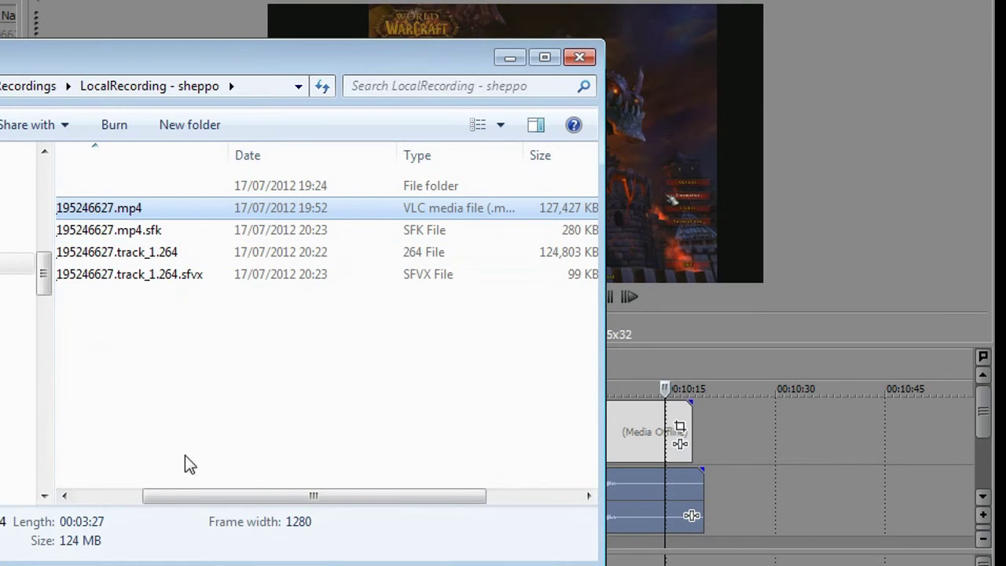
drag(186, 497, 118, 498)
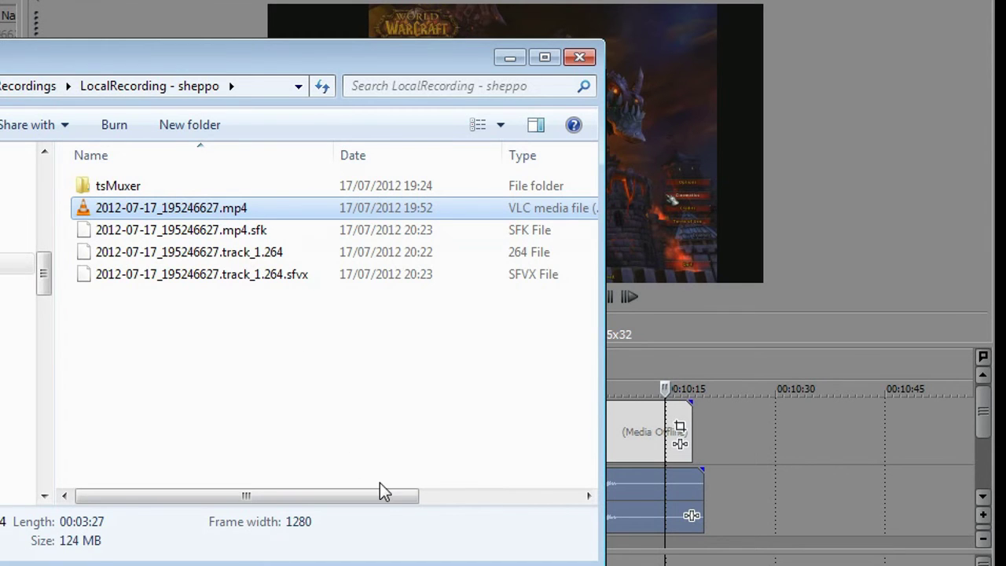
drag(380, 490, 527, 497)
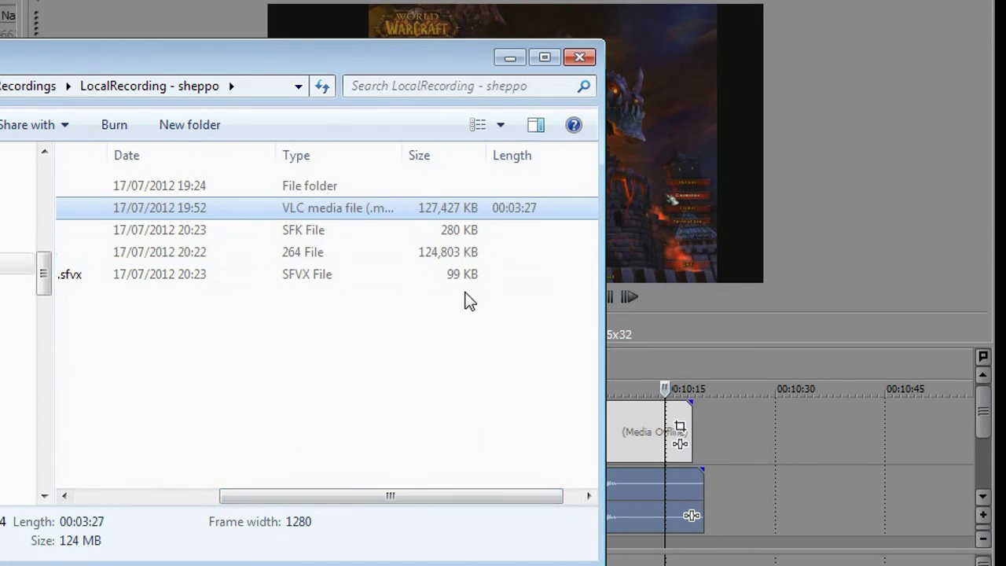
drag(277, 495, 135, 492)
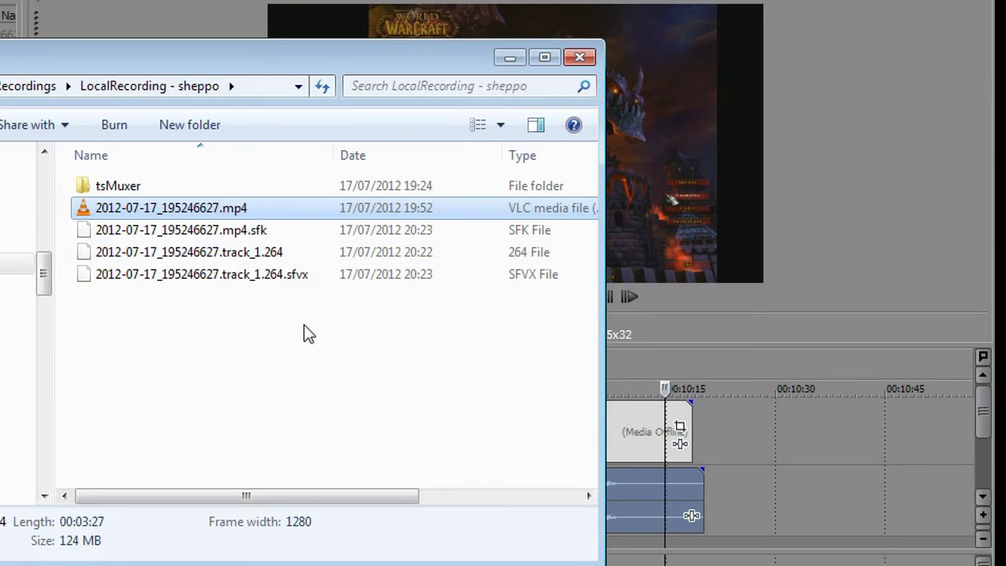
Back in tsMuxeR, tick both the H.264 video and AAC audio tracks for demuxing.
key(alt+Tab)
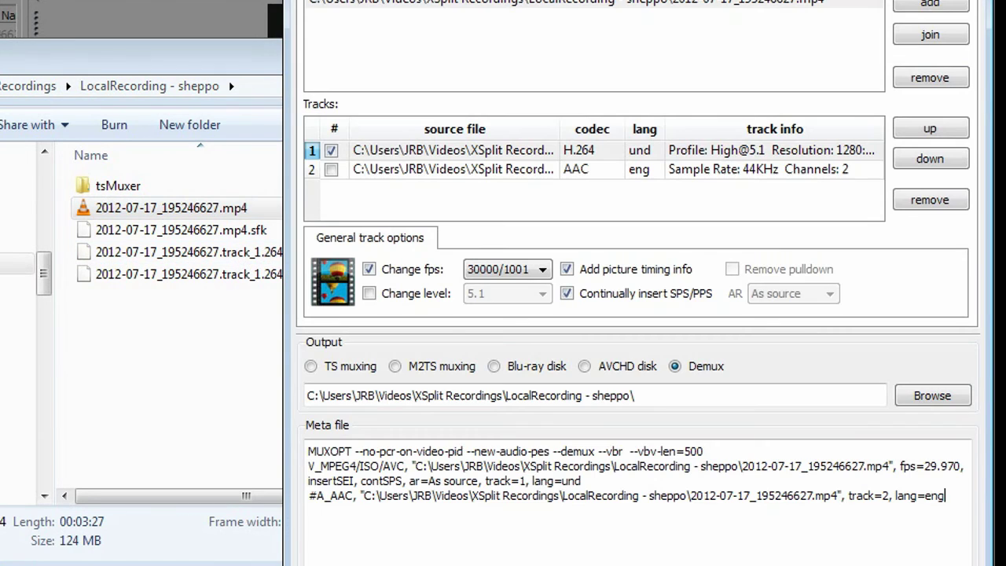
click(331, 150)
click(331, 170)
click(338, 154)
click(331, 151)
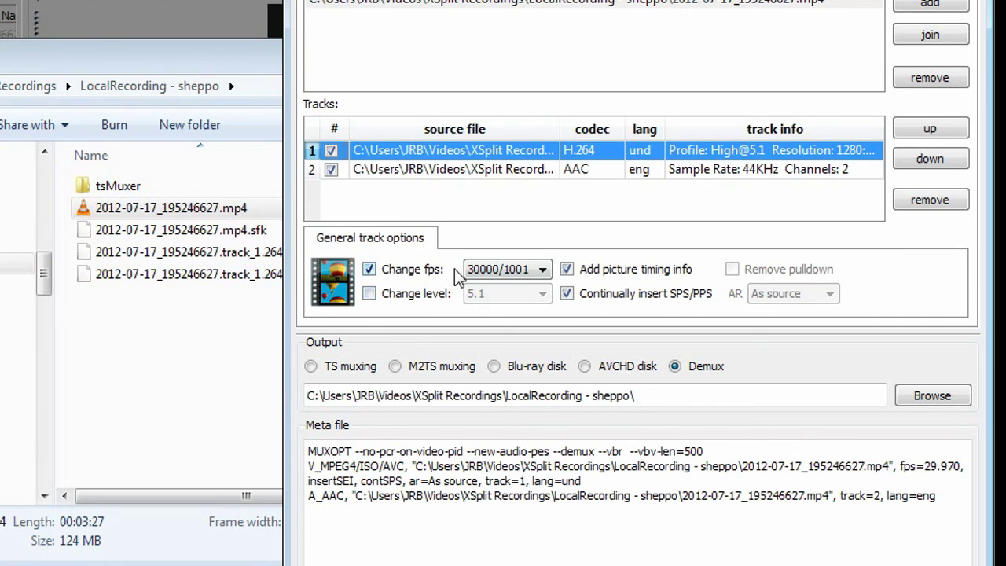
Set the video track's Change fps option to 30000/1001 after briefly trying 30.
click(541, 269)
click(487, 316)
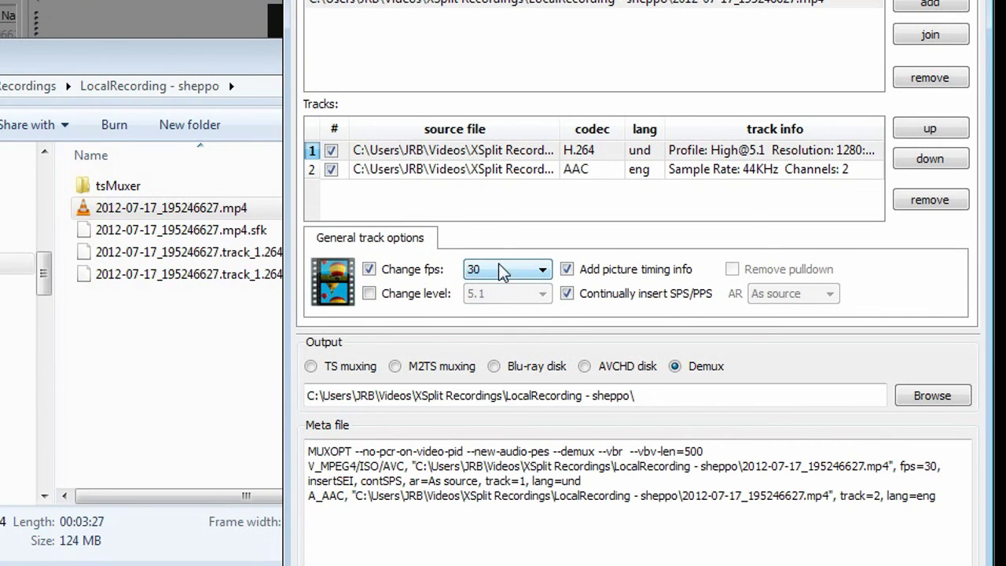
click(494, 271)
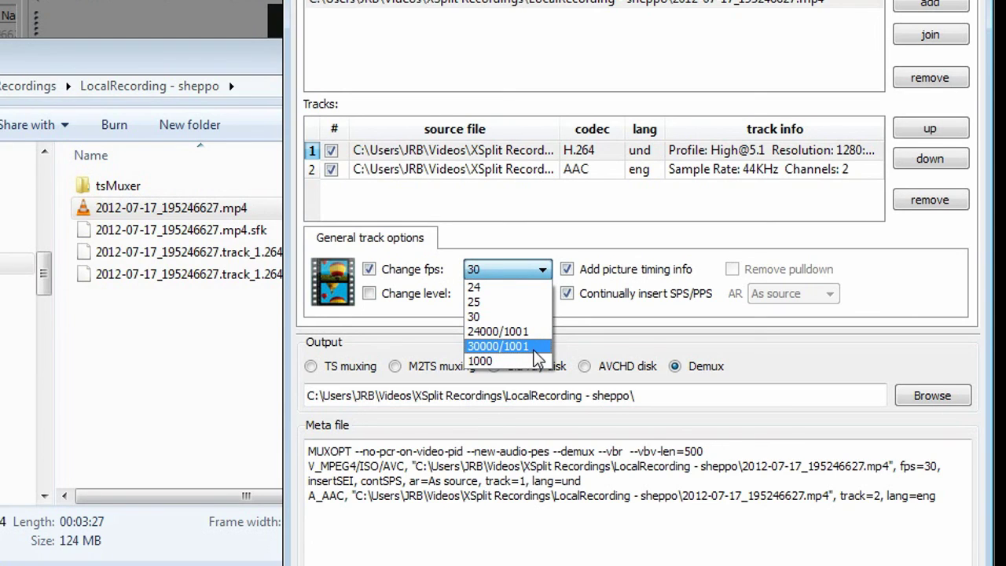
click(538, 355)
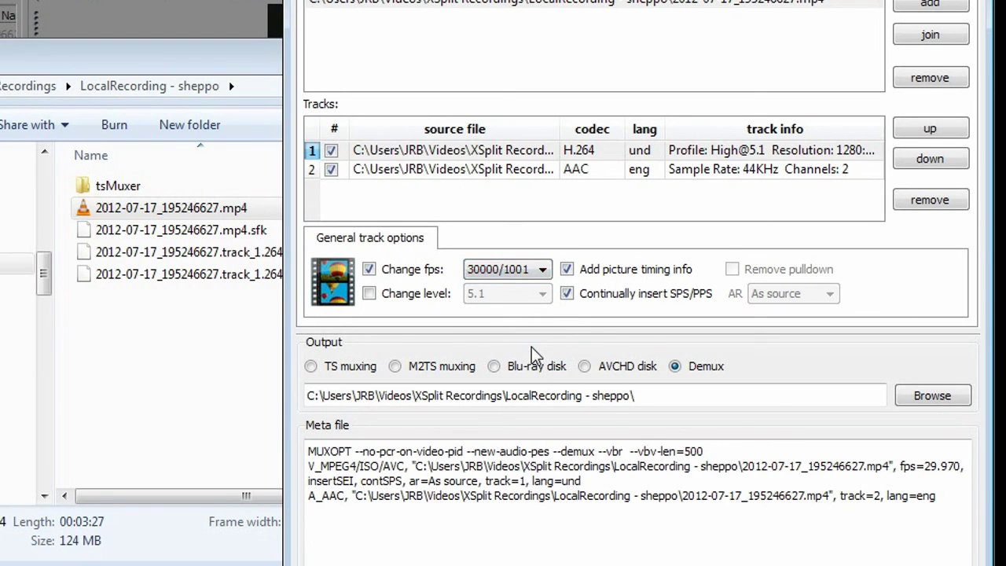